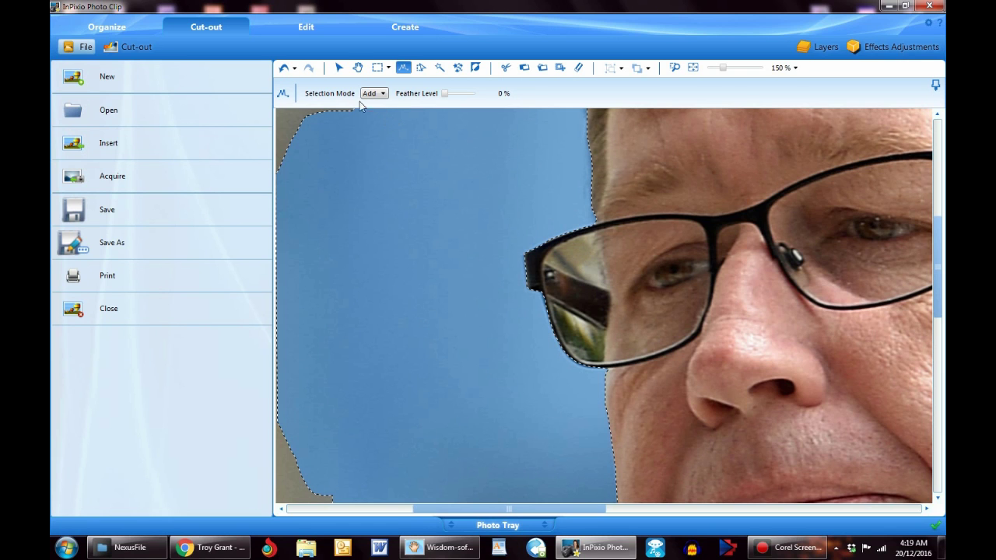
Add the background patch behind the upper outer part of the glasses lens, above the temple arm, to the selection with the lasso.
{"action": "left_click", "coordinate": [340, 68]}
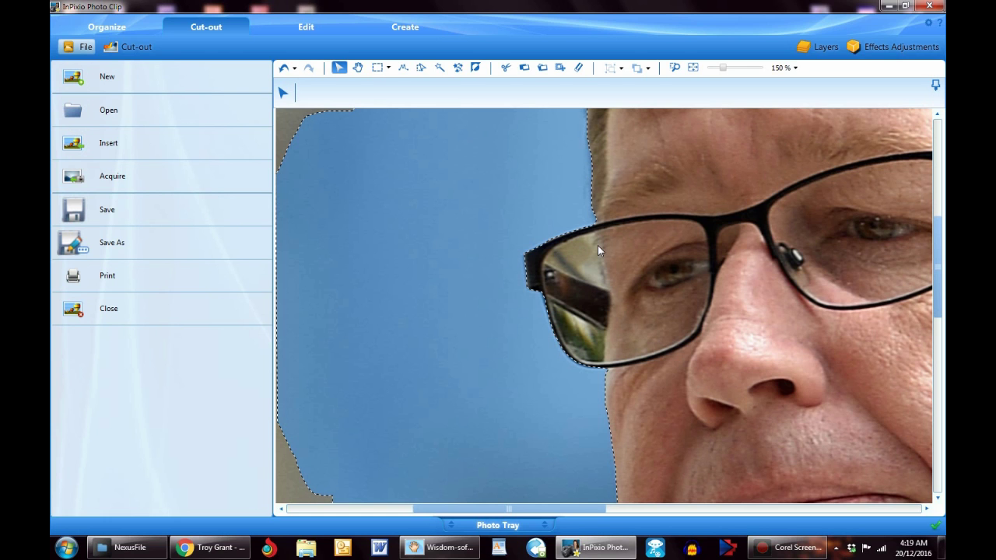
{"action": "left_click", "coordinate": [403, 67]}
{"action": "scroll", "coordinate": [561, 253], "scroll_direction": "up", "scroll_amount": 3}
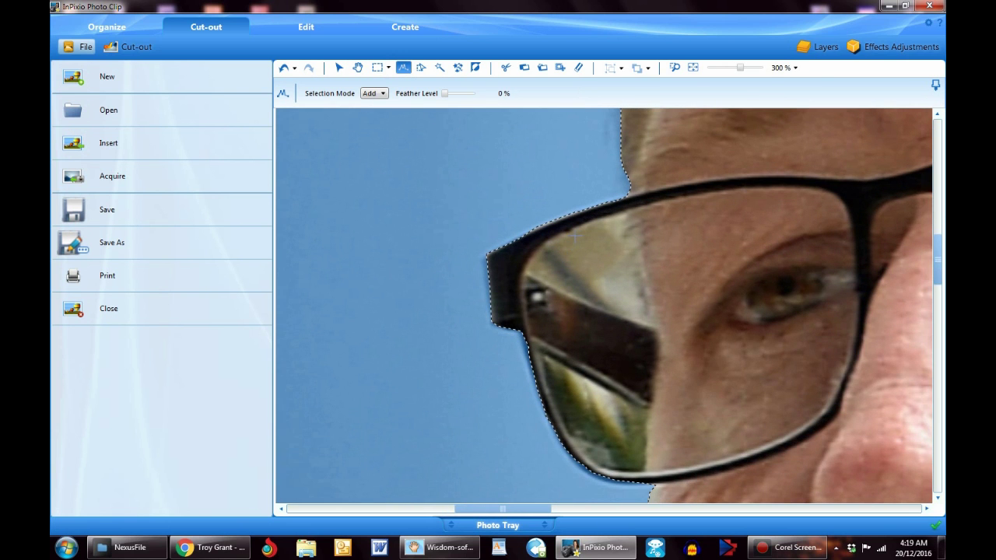
{"action": "left_click", "coordinate": [572, 229]}
{"action": "left_click", "coordinate": [526, 273]}
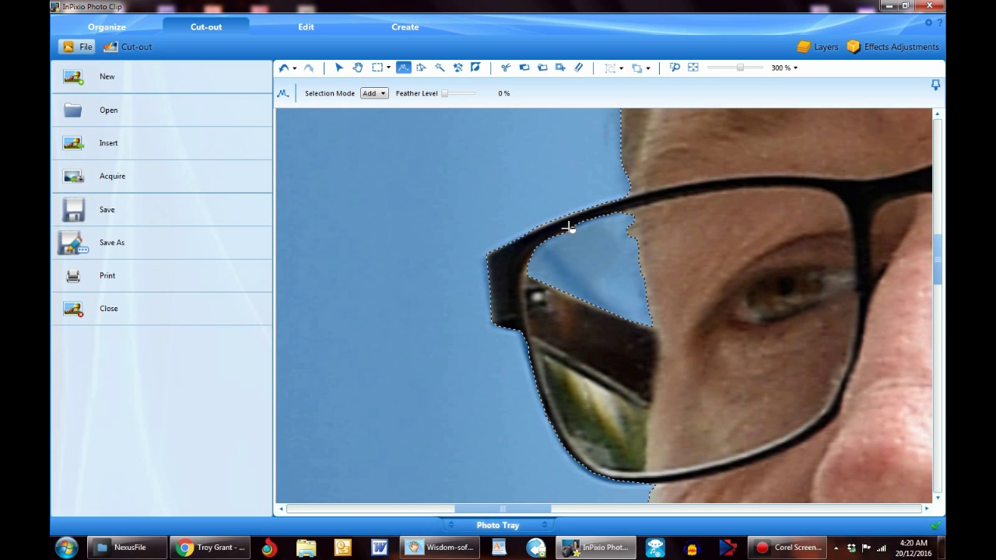
Extend the upper lens patch of the selection out to the curved inner edge of the glasses frame.
{"action": "left_click", "coordinate": [542, 265]}
{"action": "left_click", "coordinate": [531, 278]}
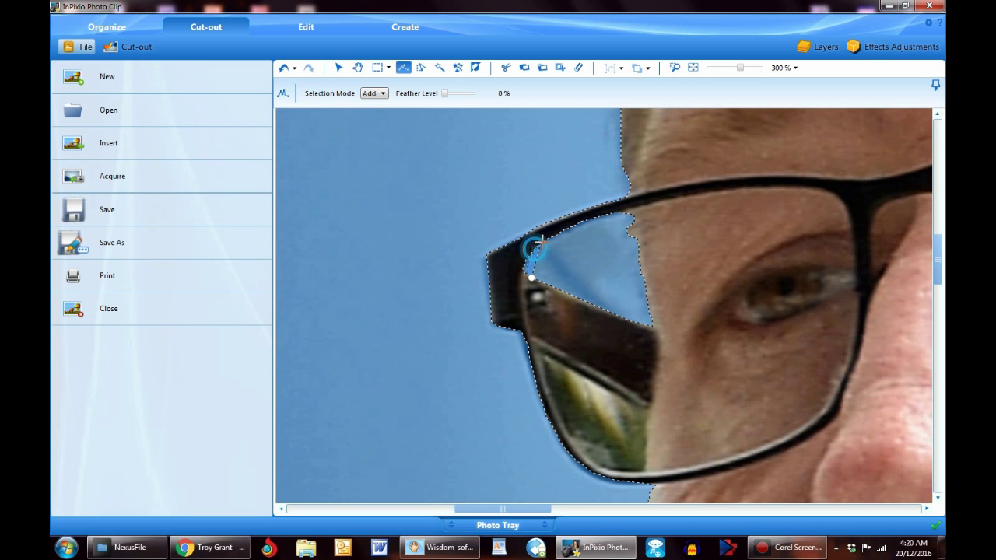
{"action": "left_click", "coordinate": [562, 226]}
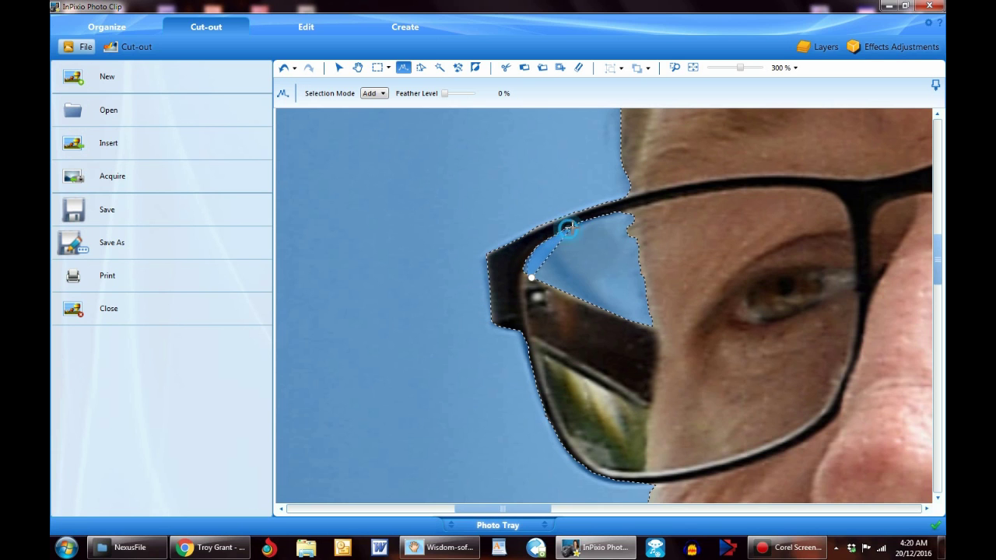
{"action": "left_click", "coordinate": [619, 226]}
{"action": "double_click", "coordinate": [620, 260]}
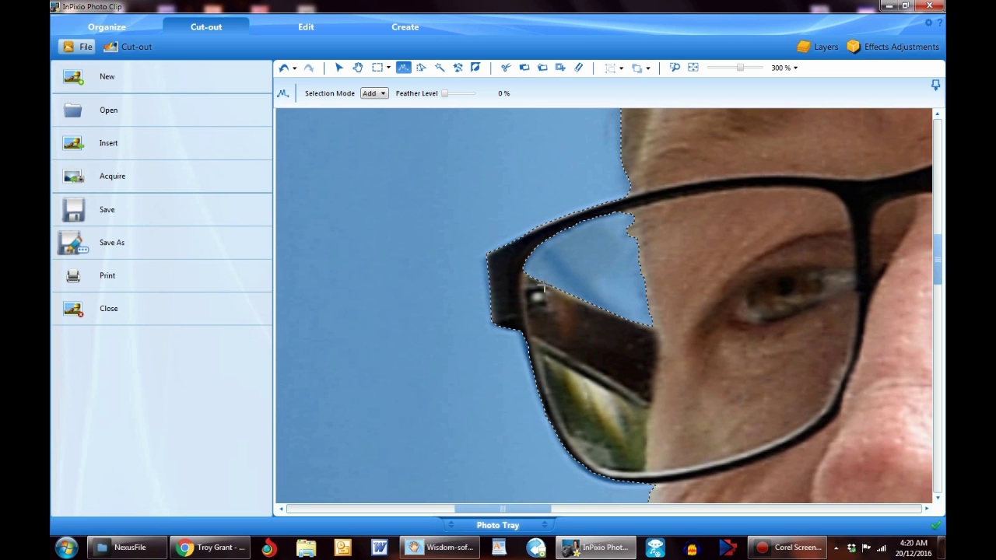
Refine the upper lens patch's lower edge along the temple arm and fill in its outer corner at the frame.
{"action": "left_click", "coordinate": [529, 276]}
{"action": "left_click_drag", "start_coordinate": [627, 319], "coordinate": [652, 326]}
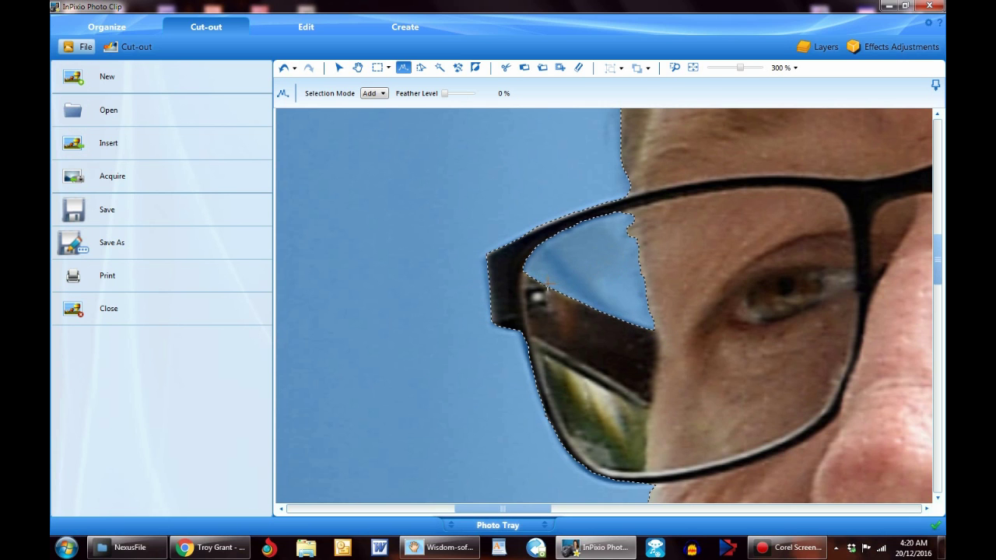
{"action": "left_click", "coordinate": [527, 262]}
{"action": "left_click", "coordinate": [526, 266]}
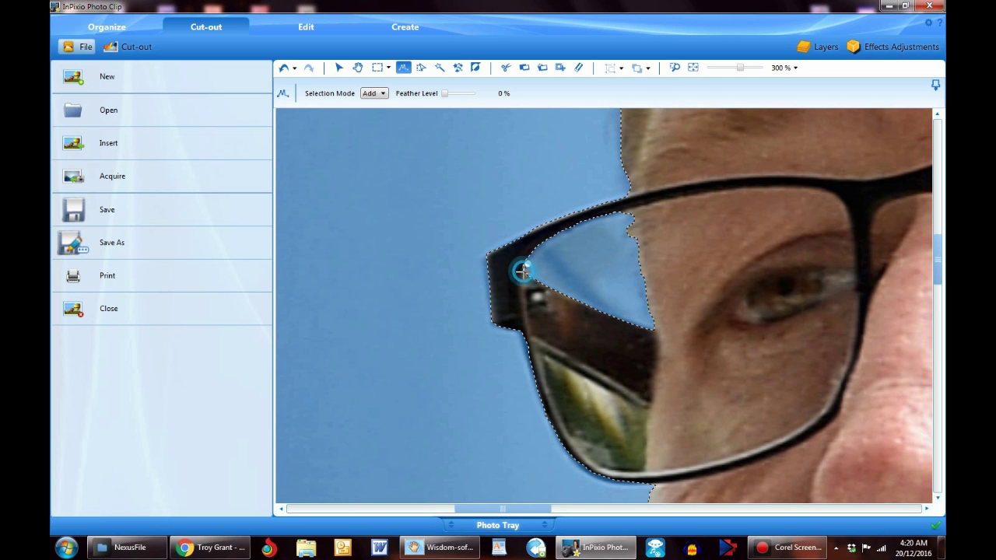
{"action": "left_click", "coordinate": [599, 282]}
{"action": "left_click", "coordinate": [524, 267]}
{"action": "left_click", "coordinate": [520, 285]}
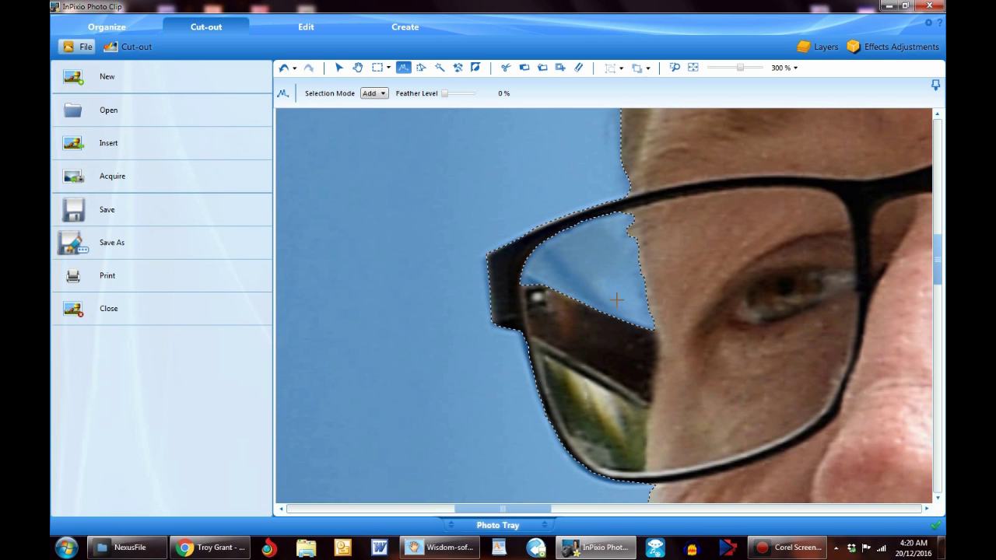
Add the background patch below the temple arm inside the lens to the selection, and cut the selected background from the photo.
{"action": "left_click", "coordinate": [542, 354]}
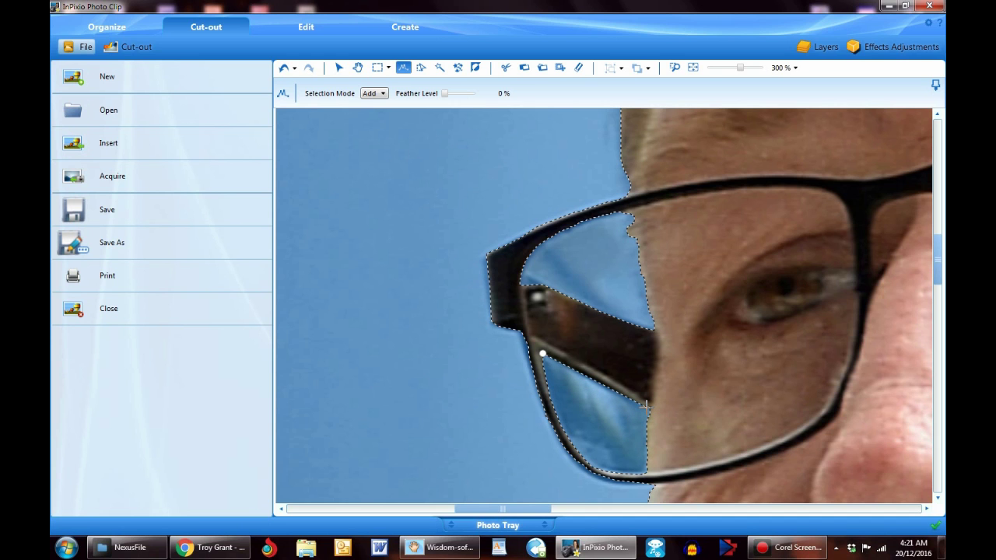
{"action": "double_click", "coordinate": [646, 405]}
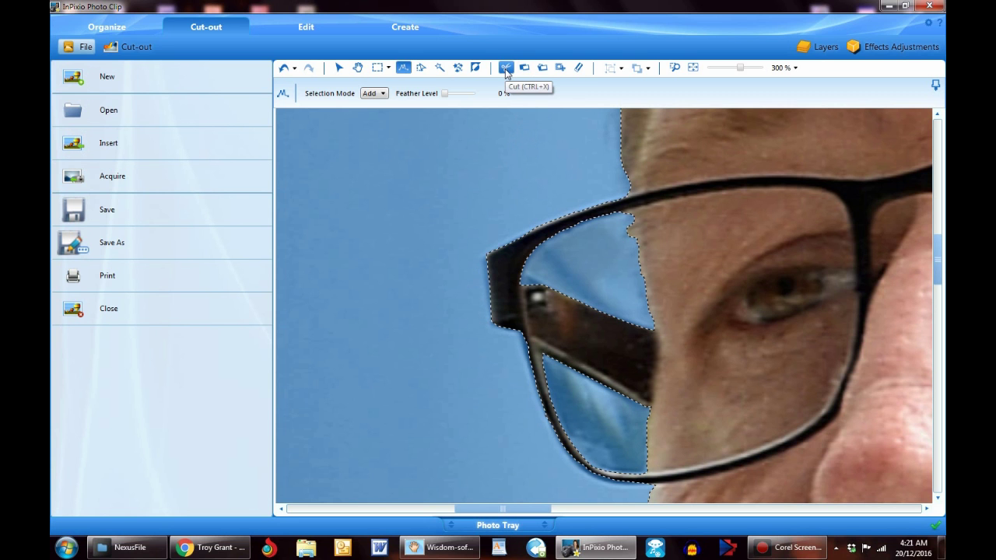
{"action": "scroll", "coordinate": [756, 289], "scroll_direction": "down", "scroll_amount": 6}
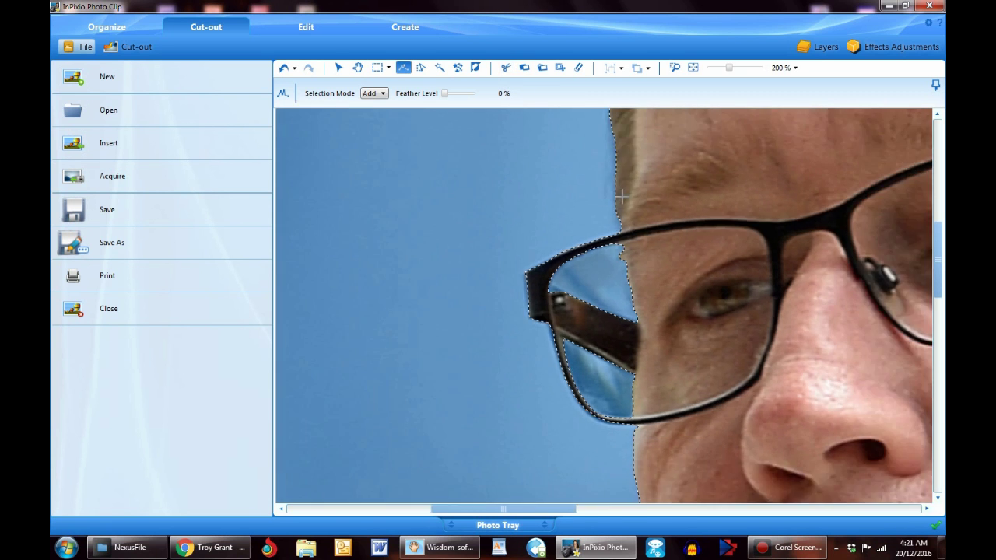
{"action": "scroll", "coordinate": [621, 196], "scroll_direction": "up", "scroll_amount": 6}
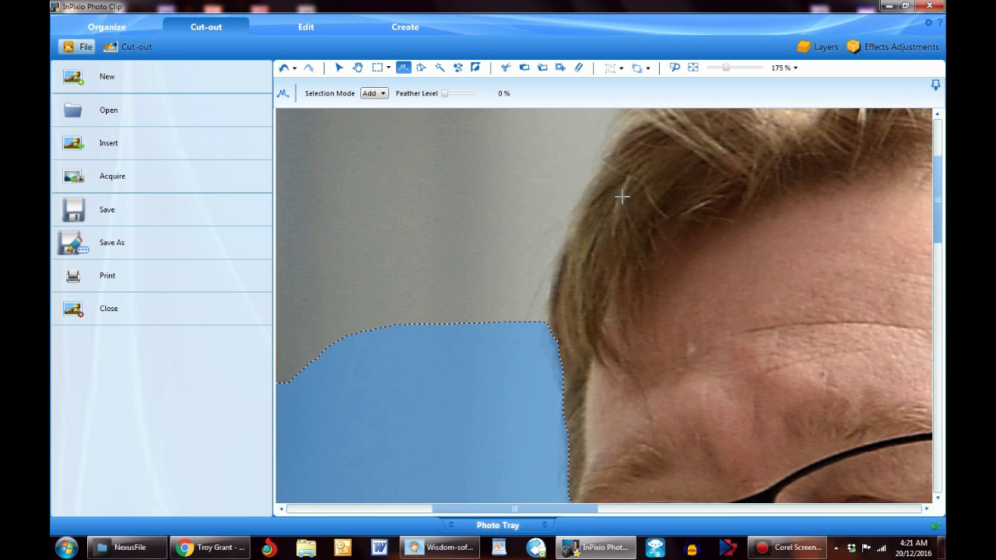
{"action": "left_click_drag", "start_coordinate": [937, 217], "coordinate": [934, 254]}
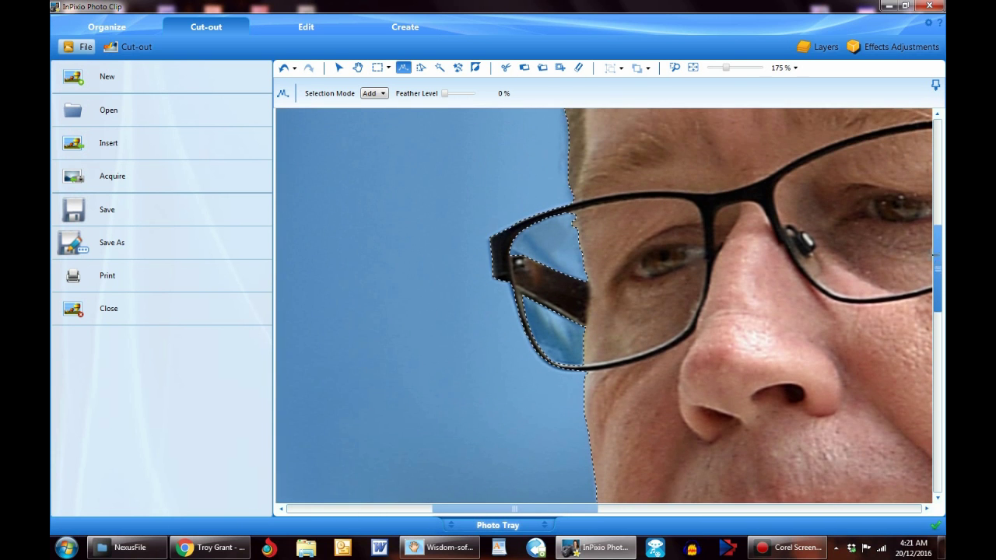
{"action": "left_click", "coordinate": [506, 69]}
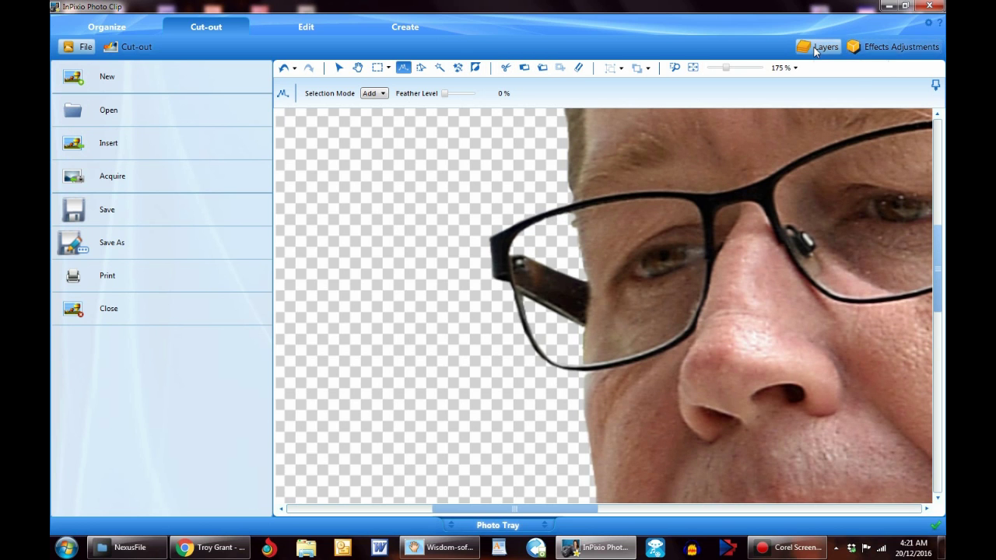
Draw and apply a black-filled custom shape over the outer part of the lens, following the frame and overlapping the edge of the face.
{"action": "left_click", "coordinate": [297, 29]}
{"action": "left_click", "coordinate": [400, 47]}
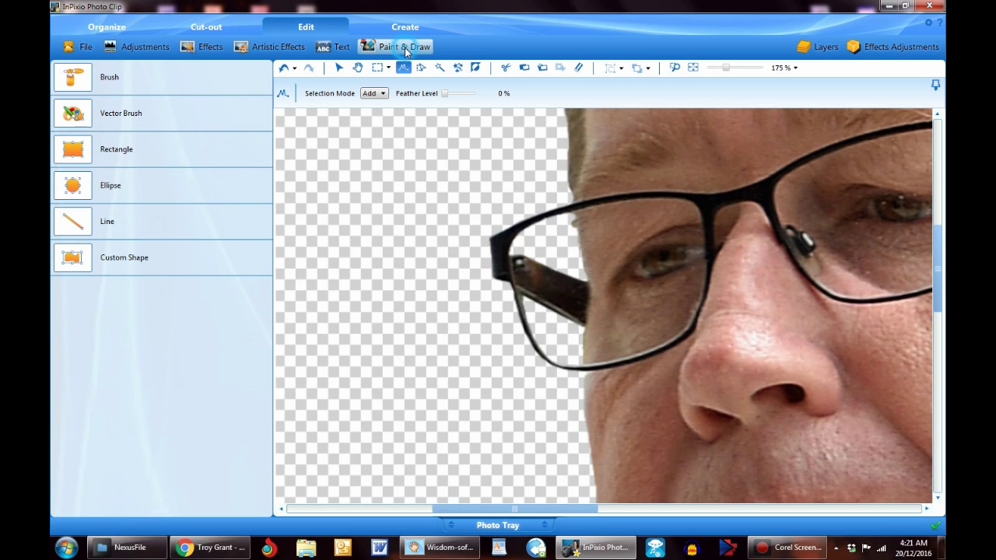
{"action": "left_click", "coordinate": [184, 257]}
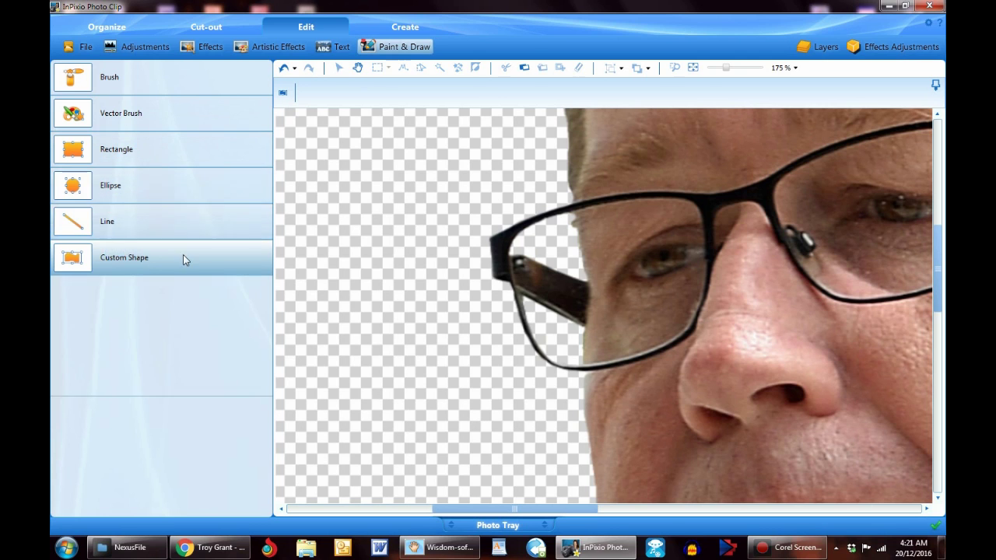
{"action": "left_click", "coordinate": [156, 348]}
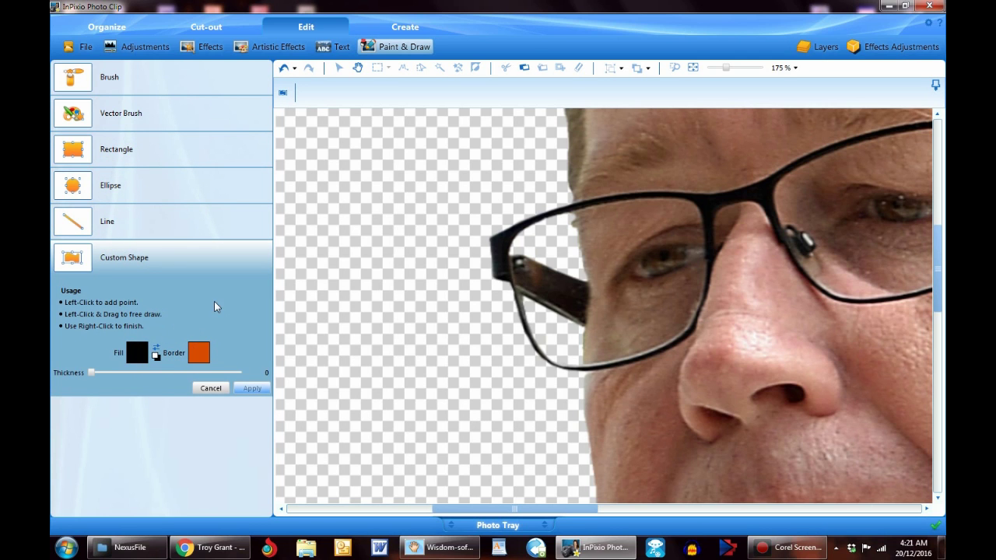
{"action": "left_click", "coordinate": [504, 241]}
{"action": "left_click", "coordinate": [536, 218]}
{"action": "left_click", "coordinate": [554, 203]}
{"action": "left_click", "coordinate": [571, 207]}
{"action": "left_click", "coordinate": [603, 223]}
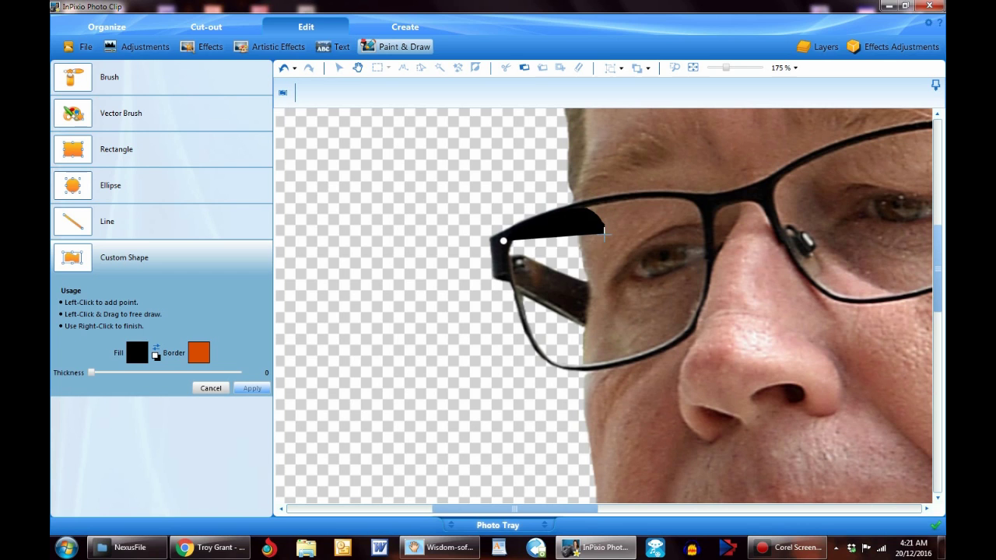
{"action": "left_click", "coordinate": [591, 292]}
{"action": "left_click", "coordinate": [589, 338]}
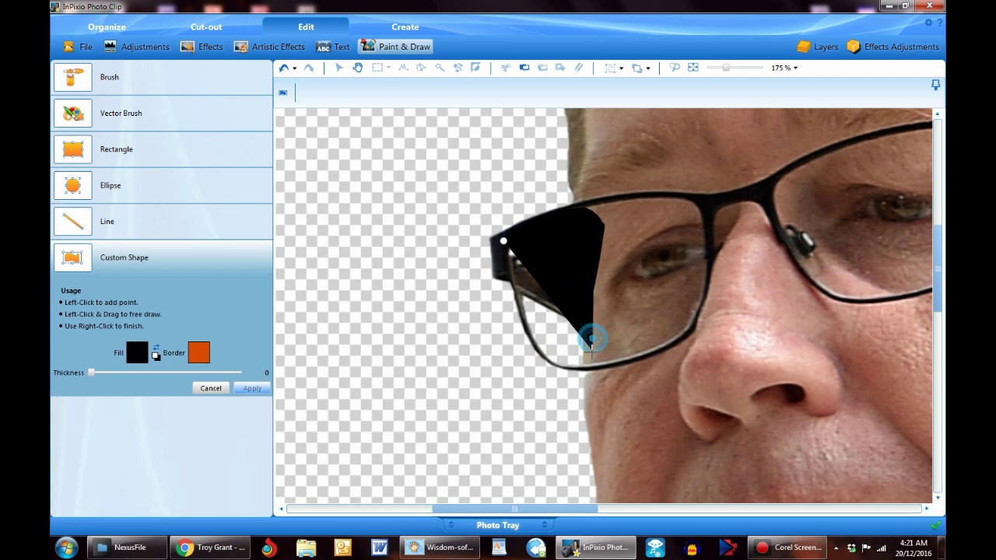
{"action": "left_click", "coordinate": [582, 366]}
{"action": "left_click", "coordinate": [576, 368]}
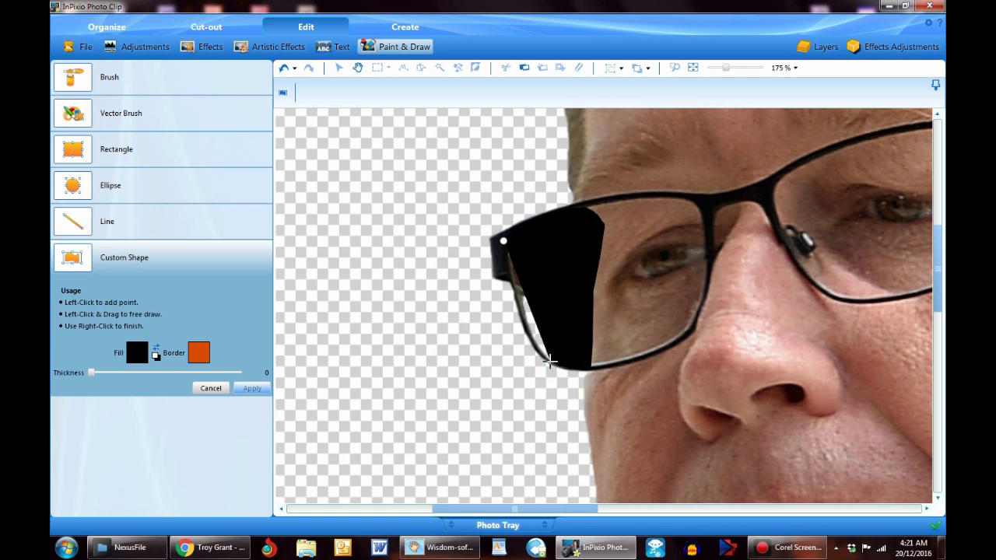
{"action": "left_click", "coordinate": [536, 349]}
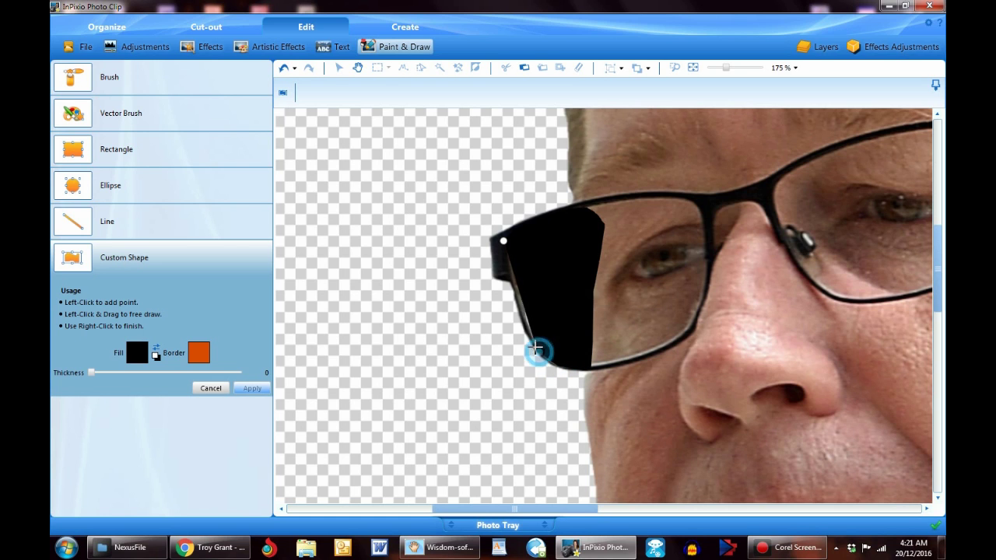
{"action": "left_click", "coordinate": [527, 335]}
{"action": "left_click", "coordinate": [522, 321]}
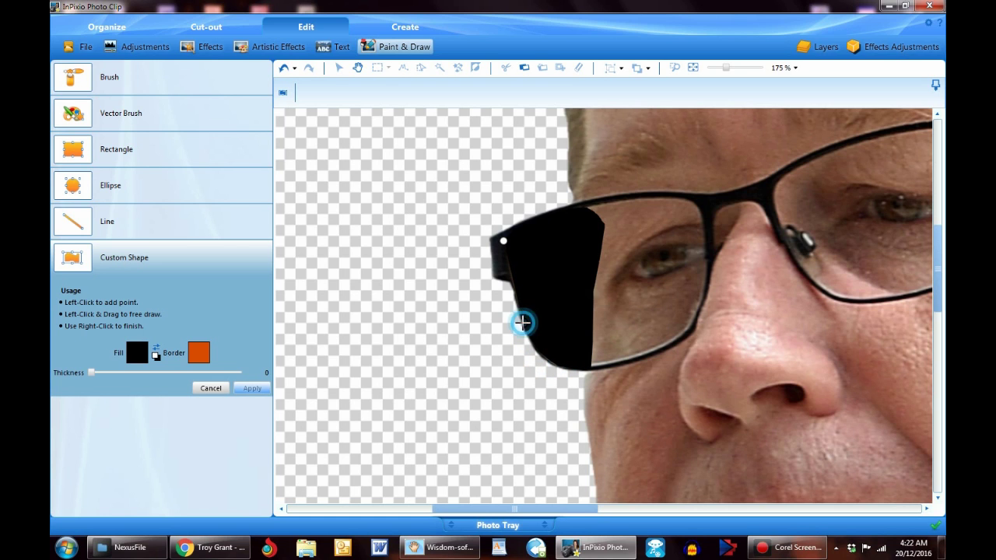
{"action": "right_click", "coordinate": [521, 317]}
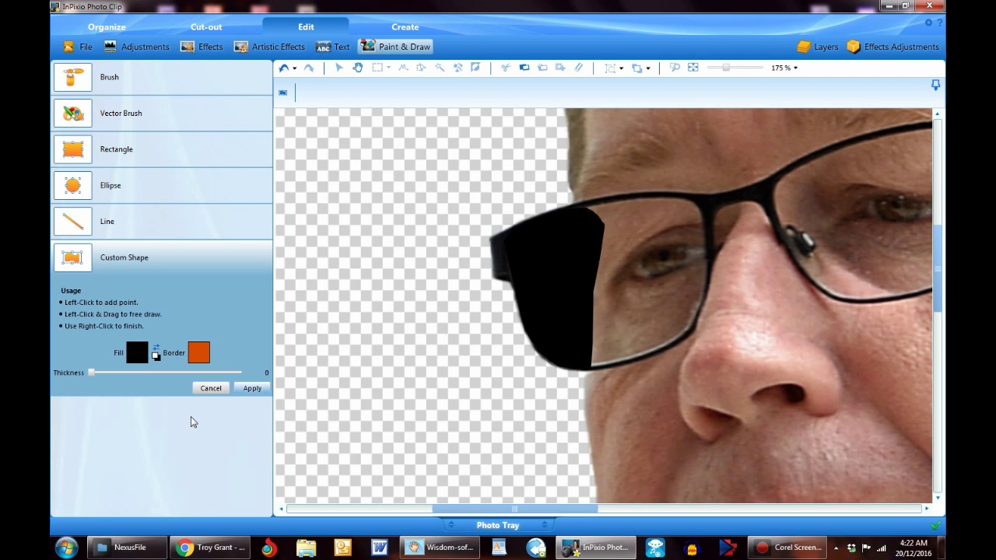
{"action": "left_click", "coordinate": [252, 387]}
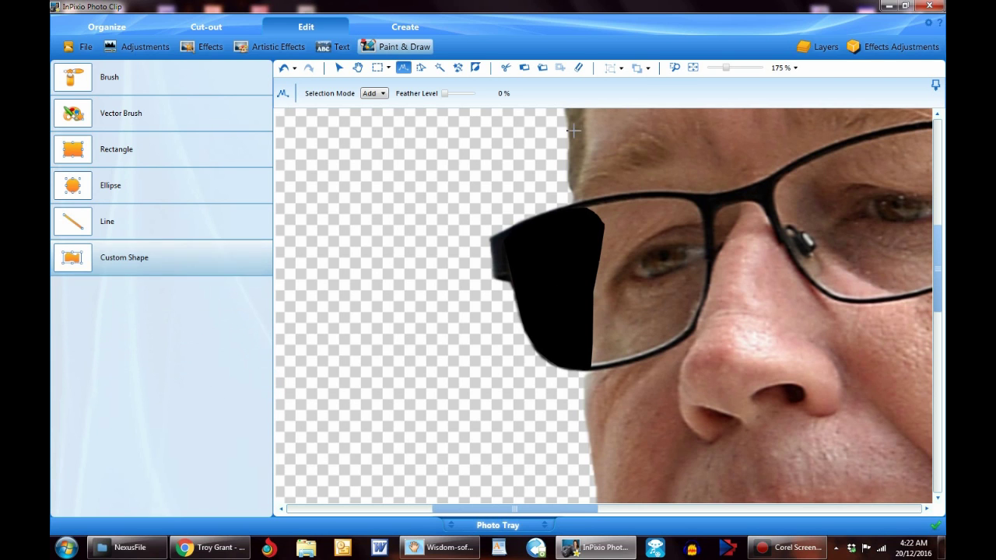
Move the Shape 1 layer below the Image 1 layer.
{"action": "left_click", "coordinate": [819, 49]}
{"action": "left_click", "coordinate": [780, 150]}
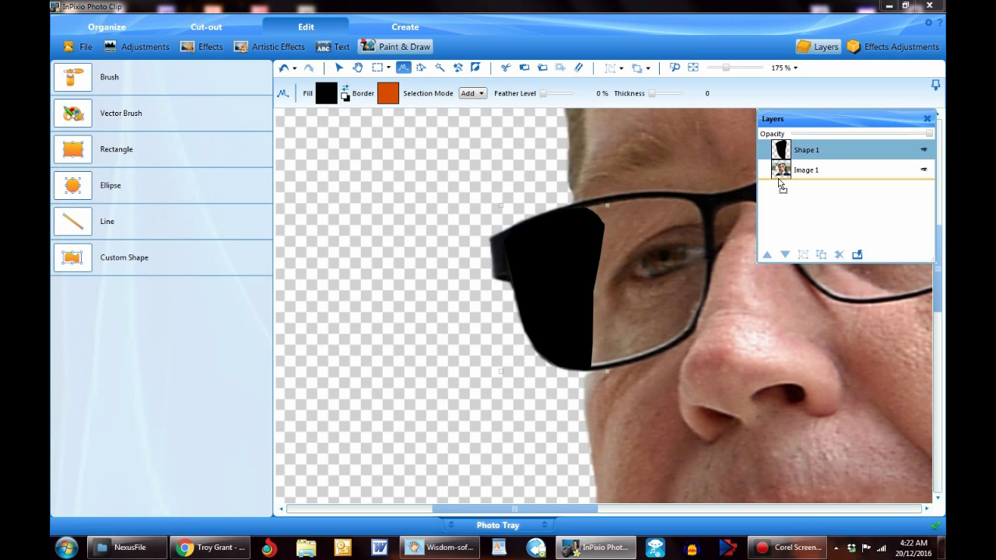
{"action": "key", "text": "ctrl+Down"}
{"action": "left_click", "coordinate": [927, 120]}
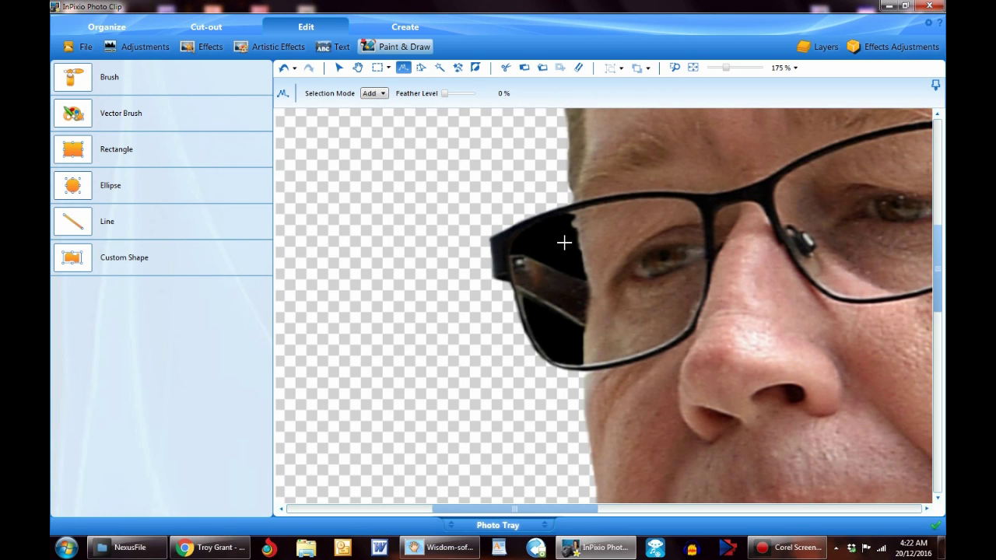
Select the Shape 1 layer and set the alpha of its black solid fill to 99%.
{"action": "left_click", "coordinate": [820, 49]}
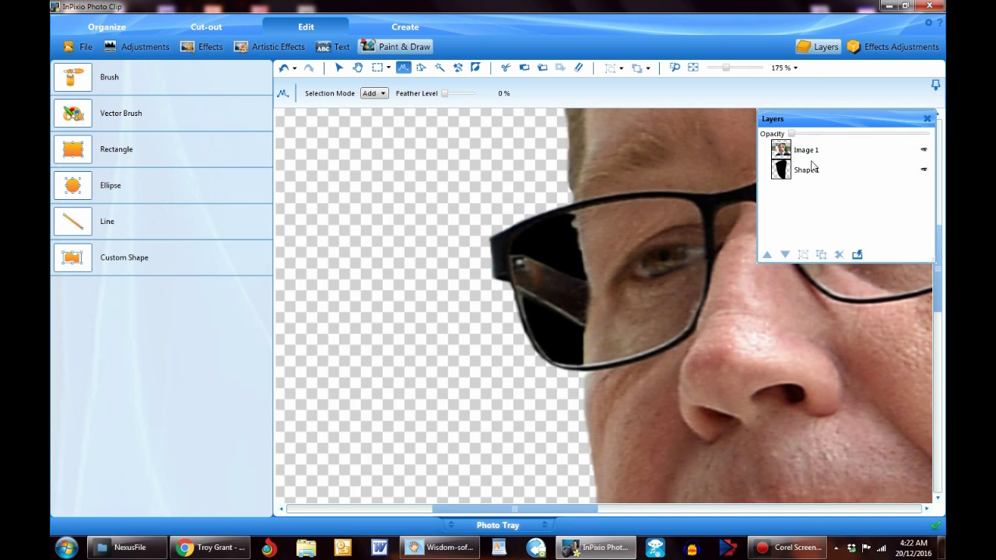
{"action": "left_click", "coordinate": [780, 172]}
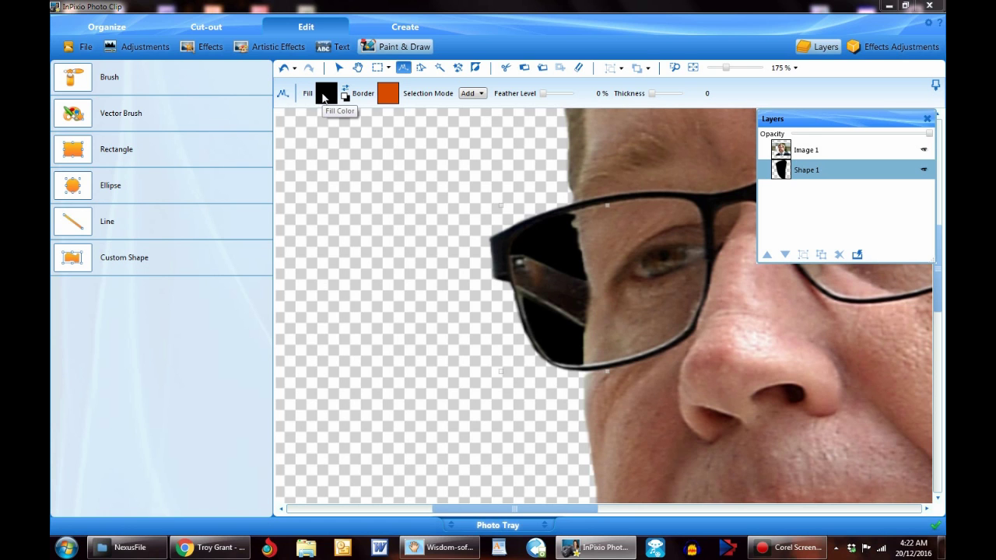
{"action": "left_click", "coordinate": [323, 95]}
{"action": "left_click_drag", "start_coordinate": [456, 171], "coordinate": [434, 171]}
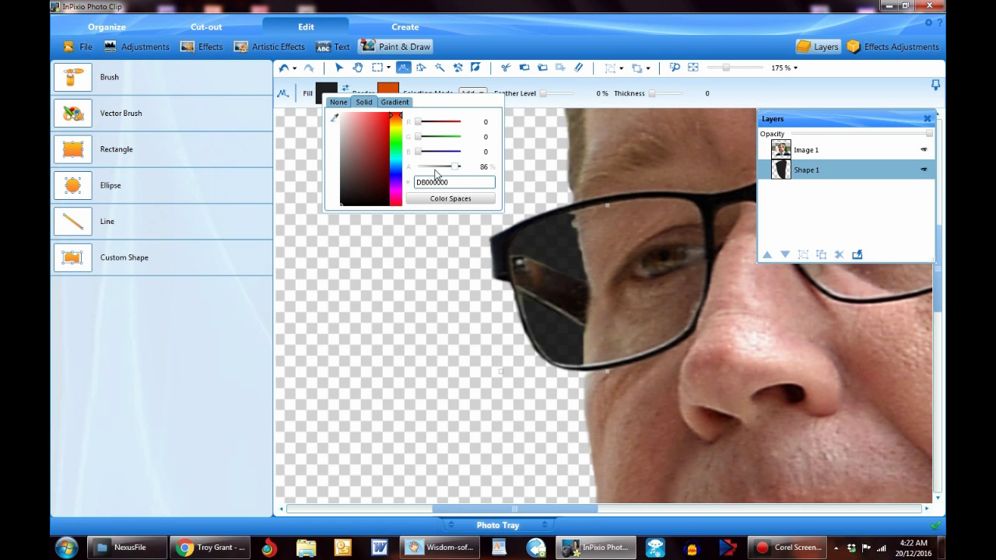
{"action": "left_click", "coordinate": [459, 167]}
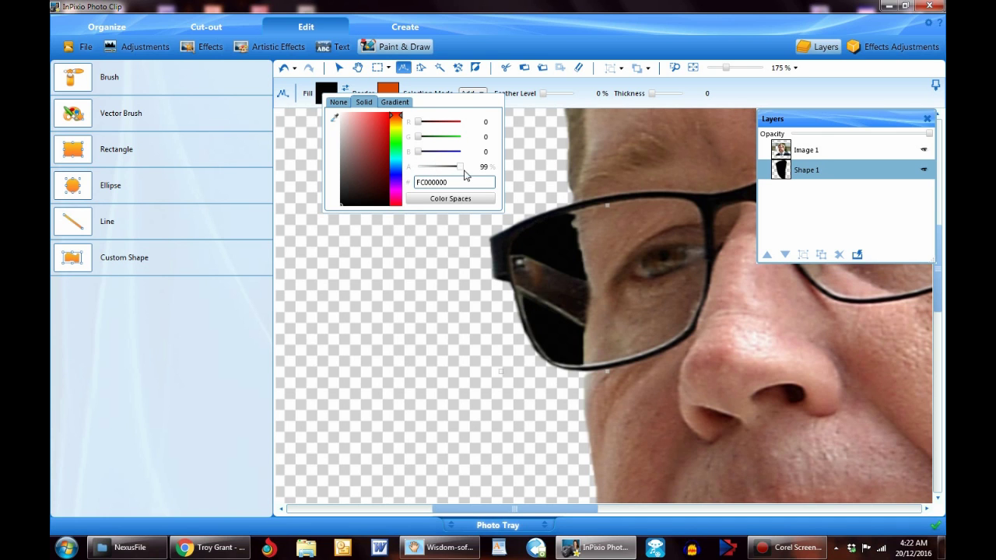
{"action": "left_click", "coordinate": [358, 268]}
Lower the Shape 1 layer's opacity to a little under half so the lens looks tinted, and select the Image 1 layer.
{"action": "double_click", "coordinate": [842, 172]}
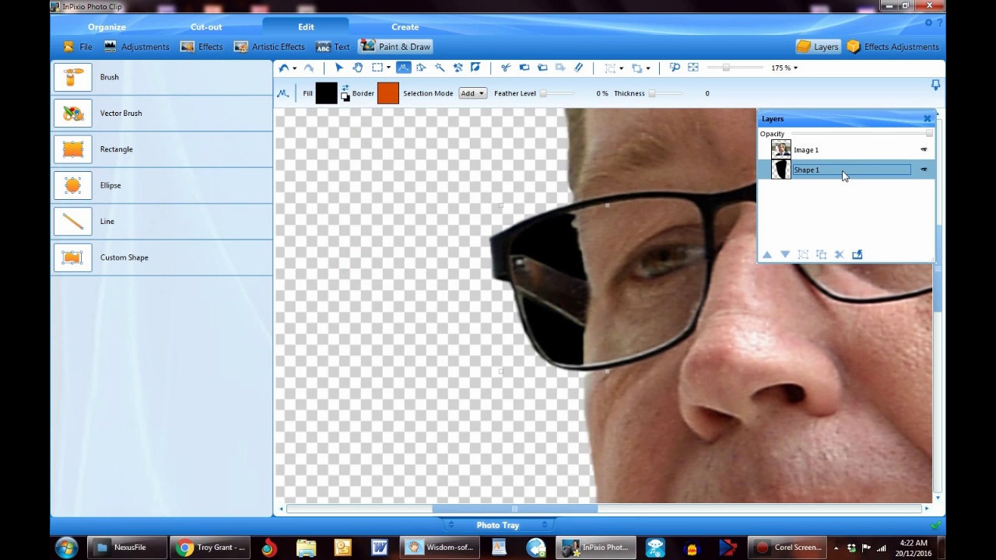
{"action": "key", "text": "Return"}
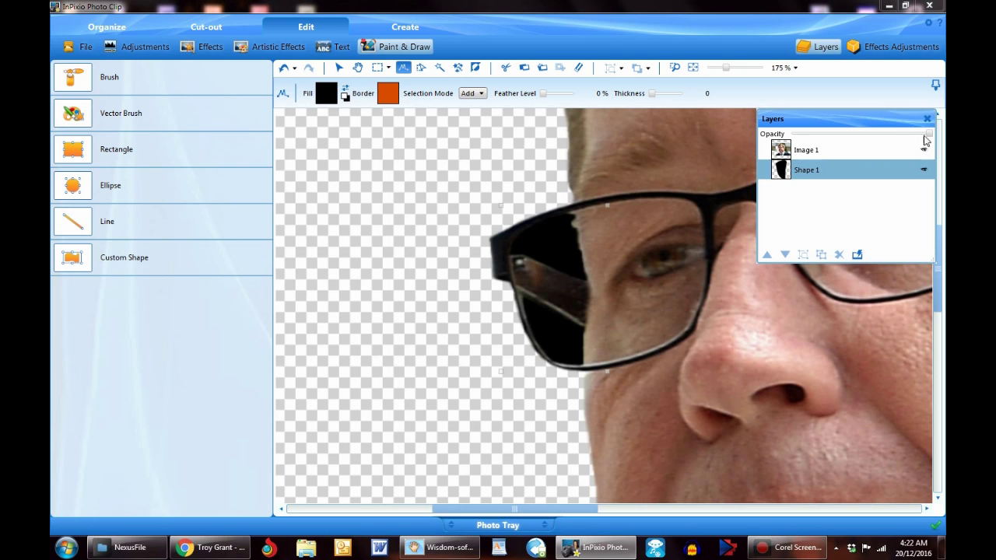
{"action": "left_click_drag", "start_coordinate": [928, 138], "coordinate": [851, 146]}
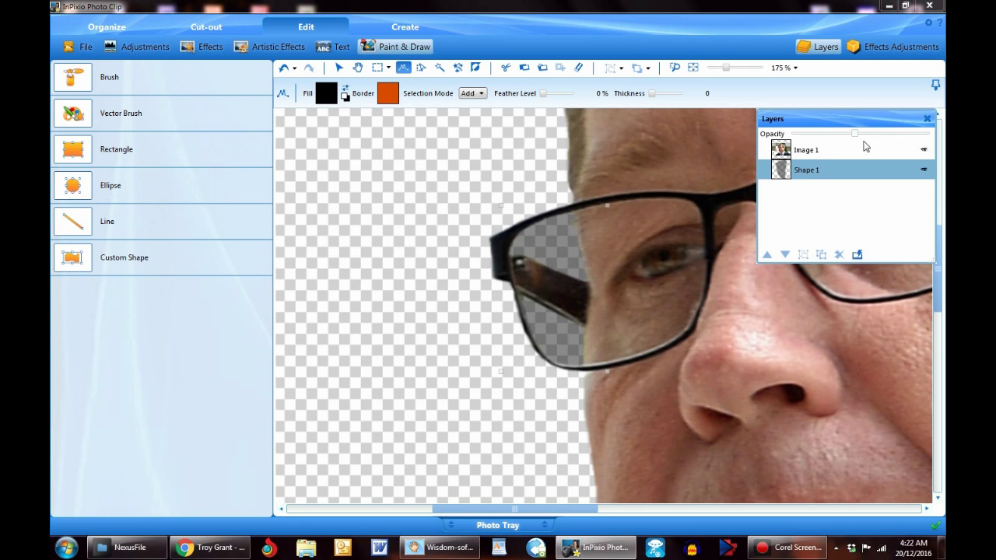
{"action": "left_click_drag", "start_coordinate": [863, 146], "coordinate": [849, 138]}
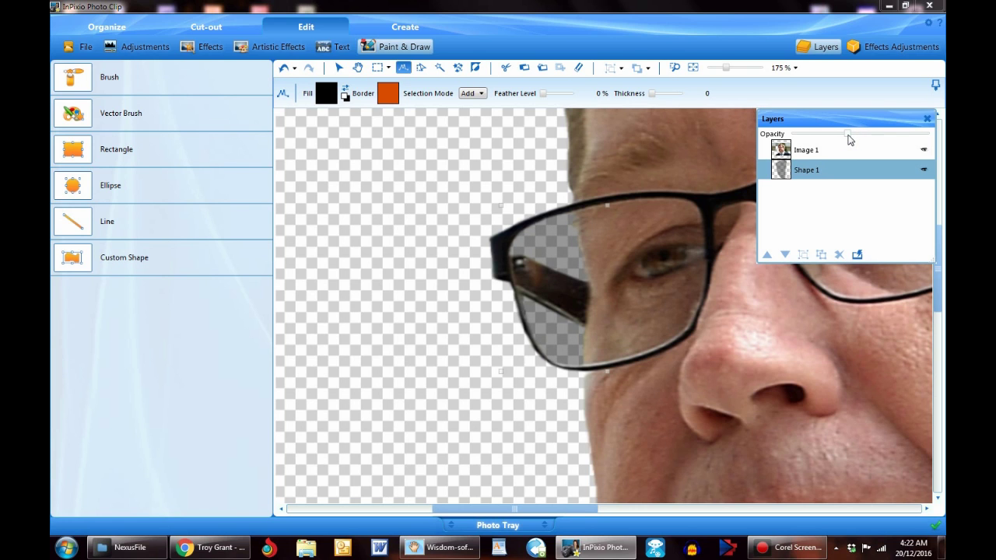
{"action": "left_click", "coordinate": [447, 282]}
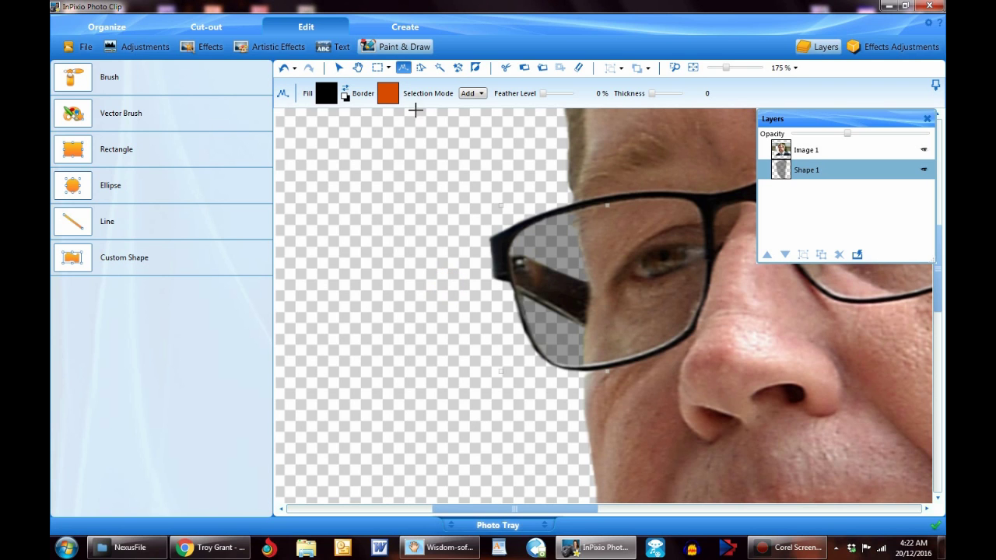
{"action": "left_click", "coordinate": [338, 68]}
{"action": "left_click", "coordinate": [404, 204]}
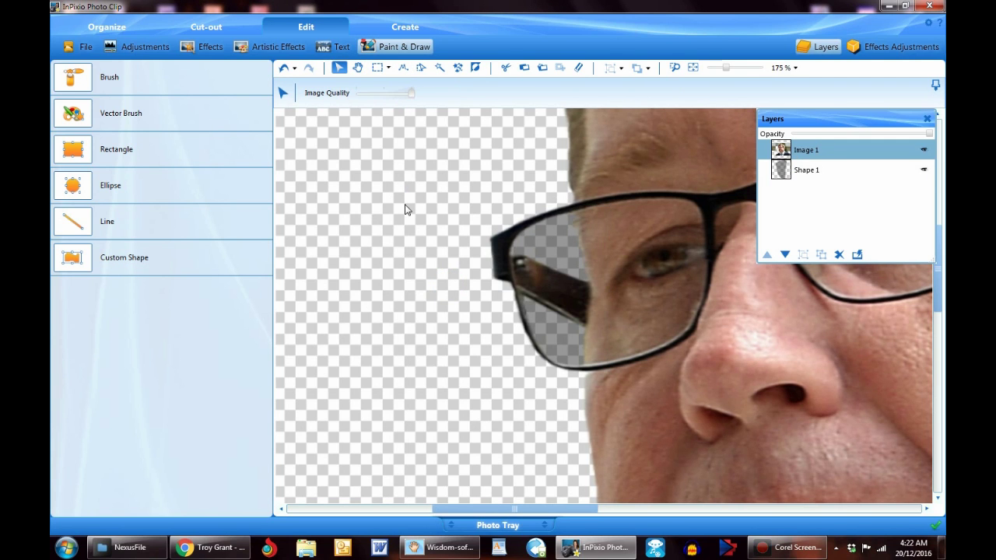